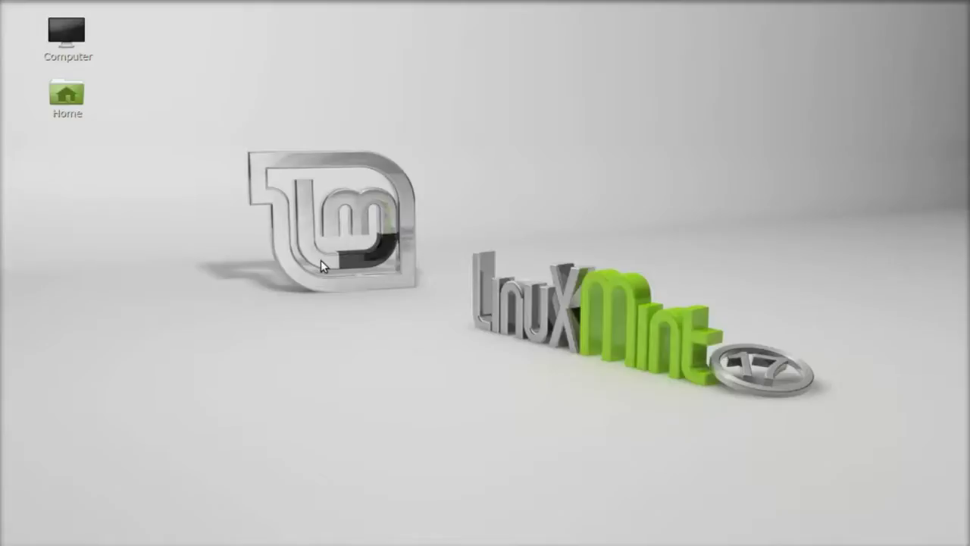
- Add the ppa:nemh/systemback repository in a terminal, entering the admin password and confirming
key(ctrl+alt+t)
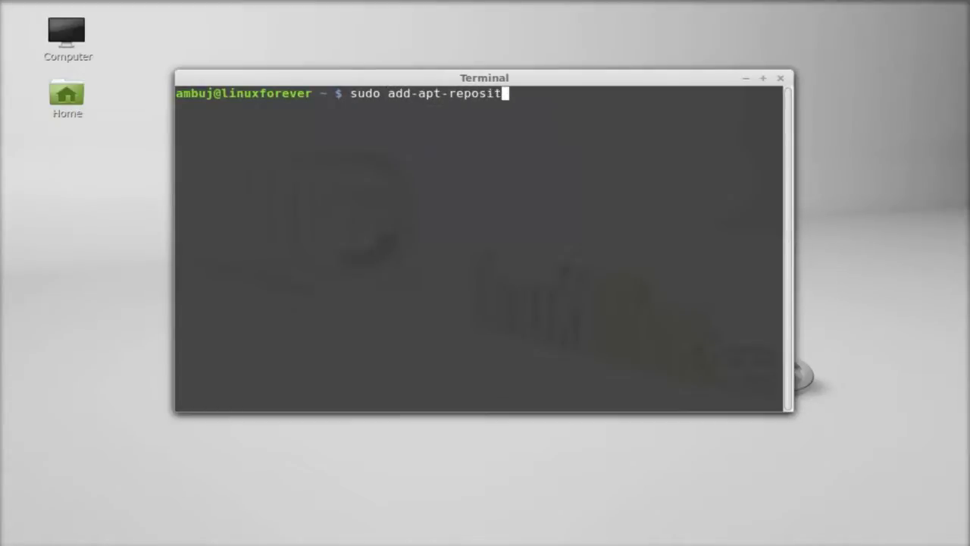
text(ory )
text(ppa)
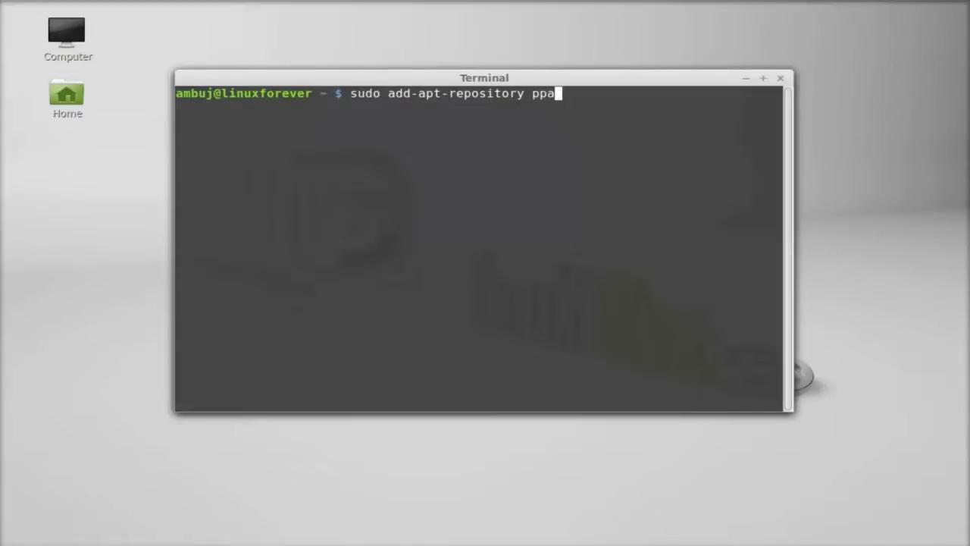
text(:n)
text(emh)
text(/s)
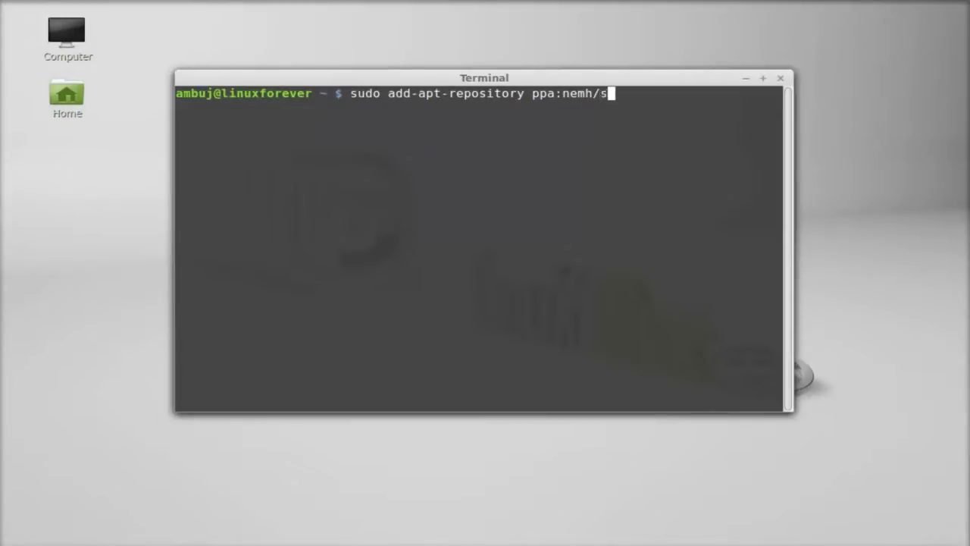
text(ystem)
text(back)
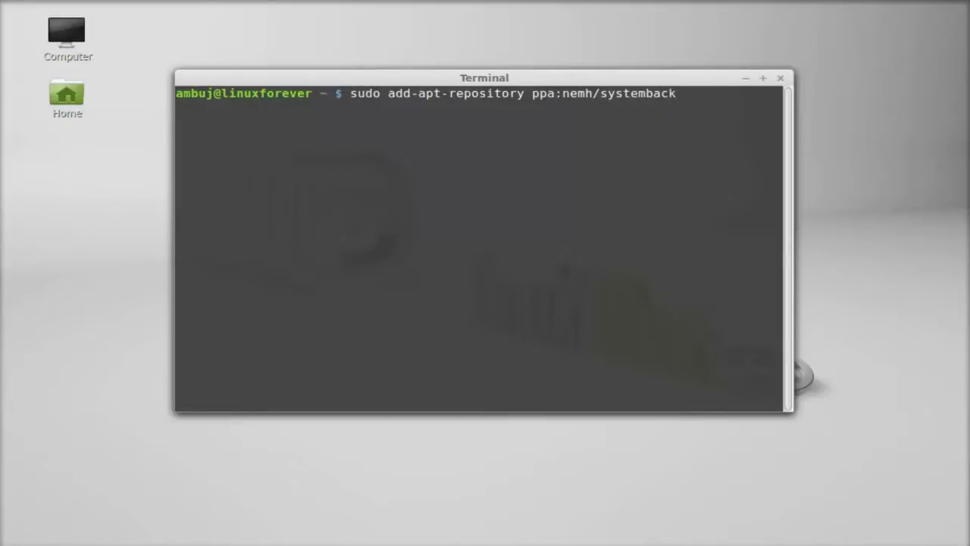
key(Return)
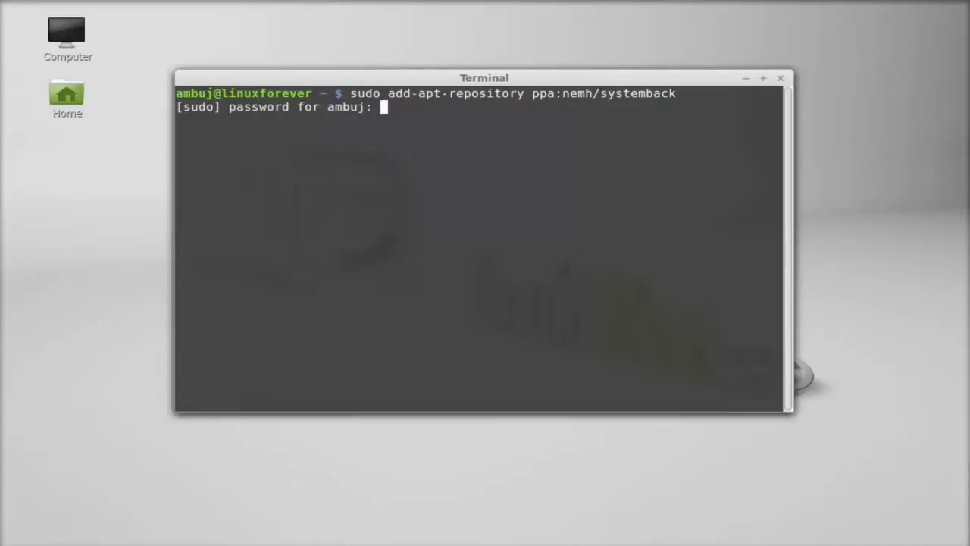
key(Return)
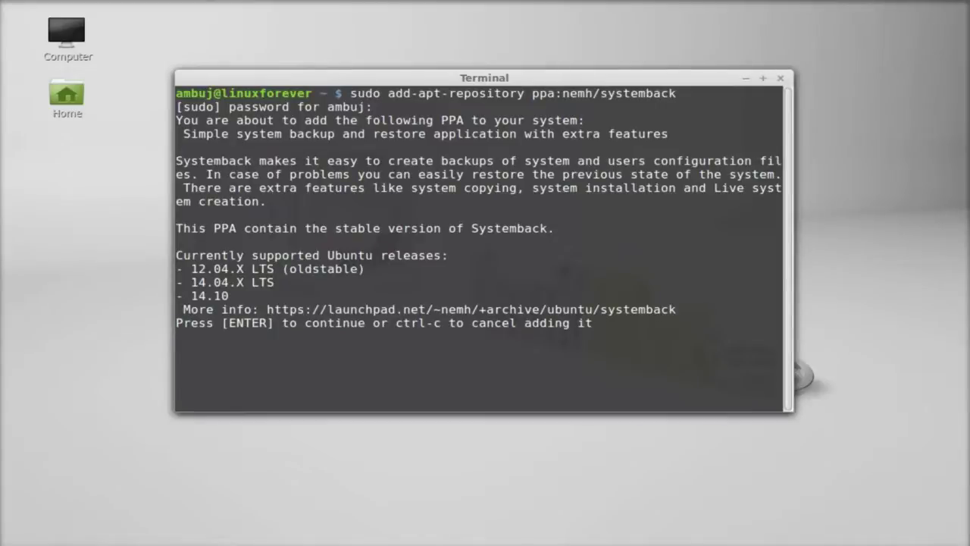
key(Return)
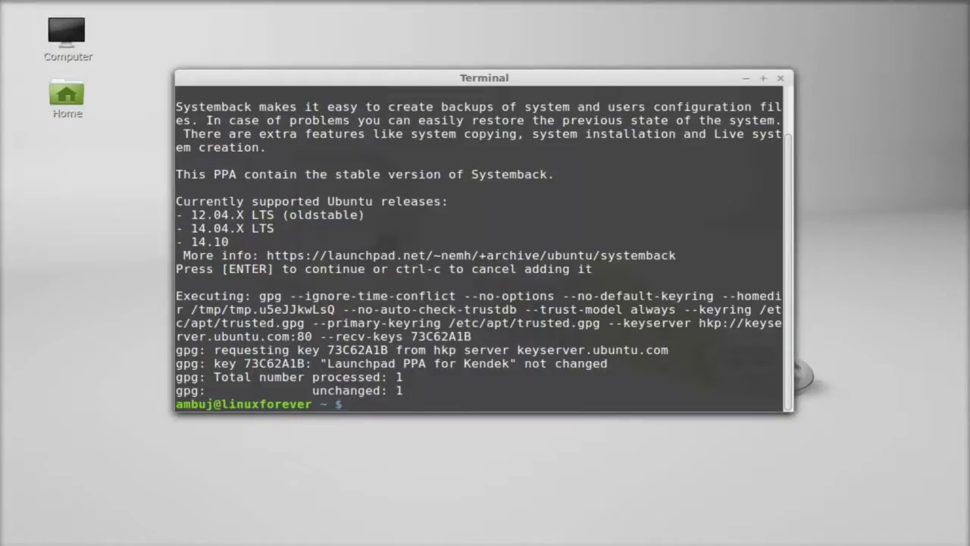
text(sudo a)
text(pt-get u)
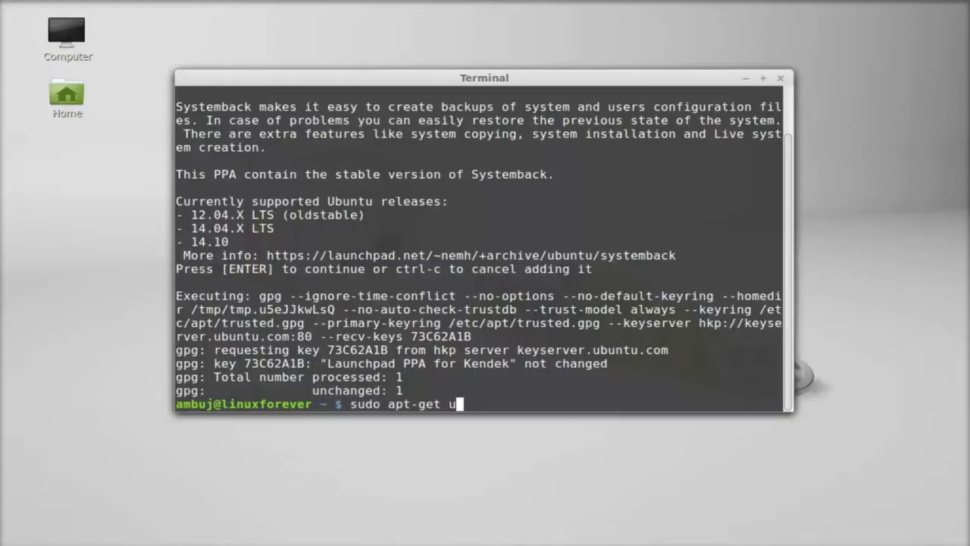
text(pdate)
- Update package lists and install systemback with apt-get, answering y, then close the terminal
key(Return)
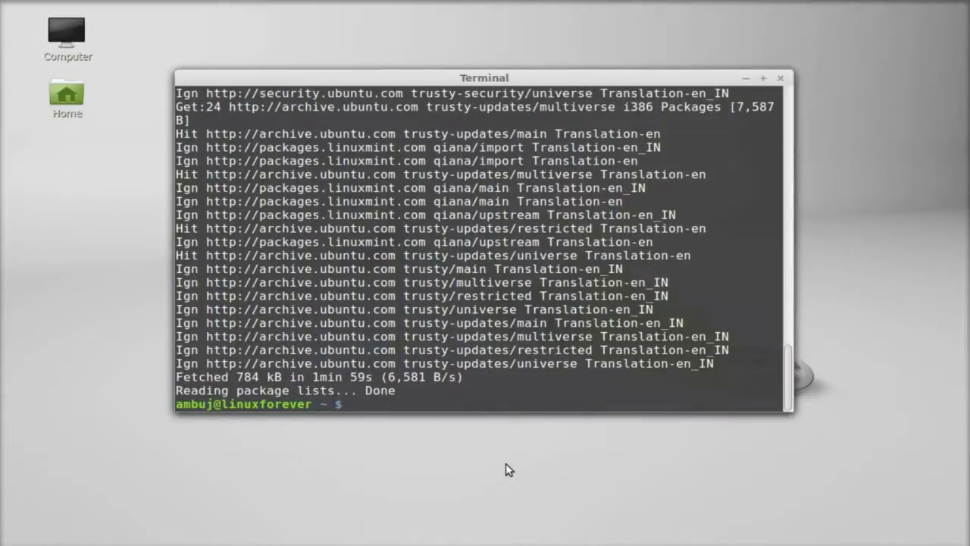
text(sudo )
text(apt-get)
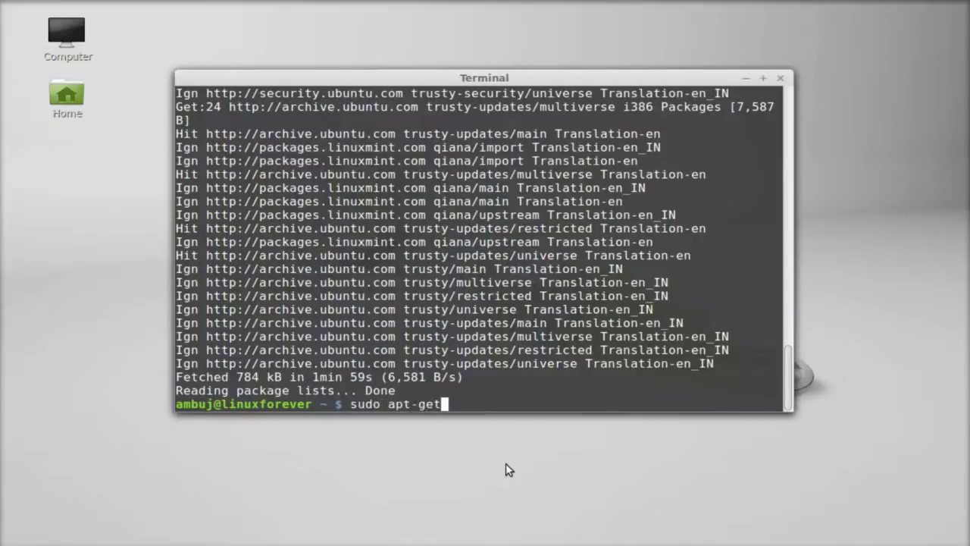
text( install systemba)
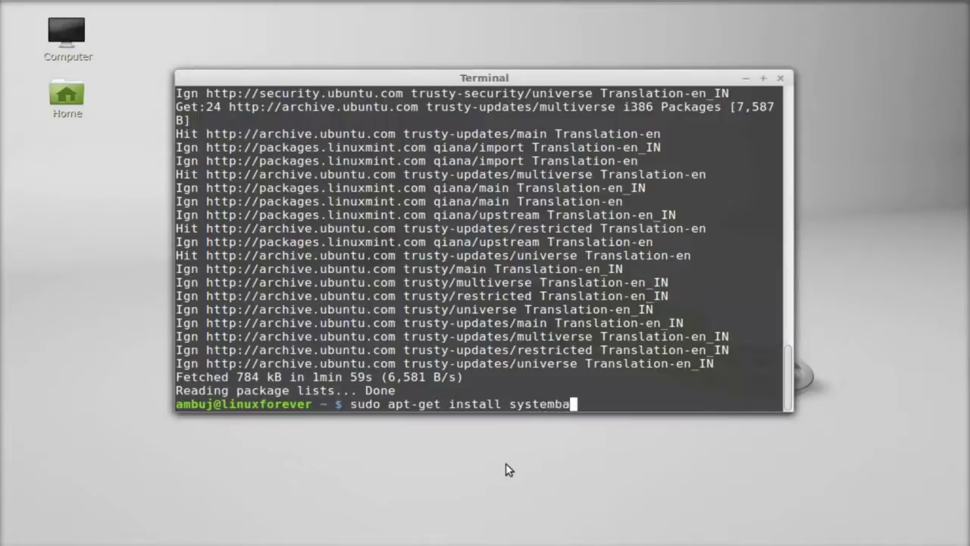
text(ck)
key(Return)
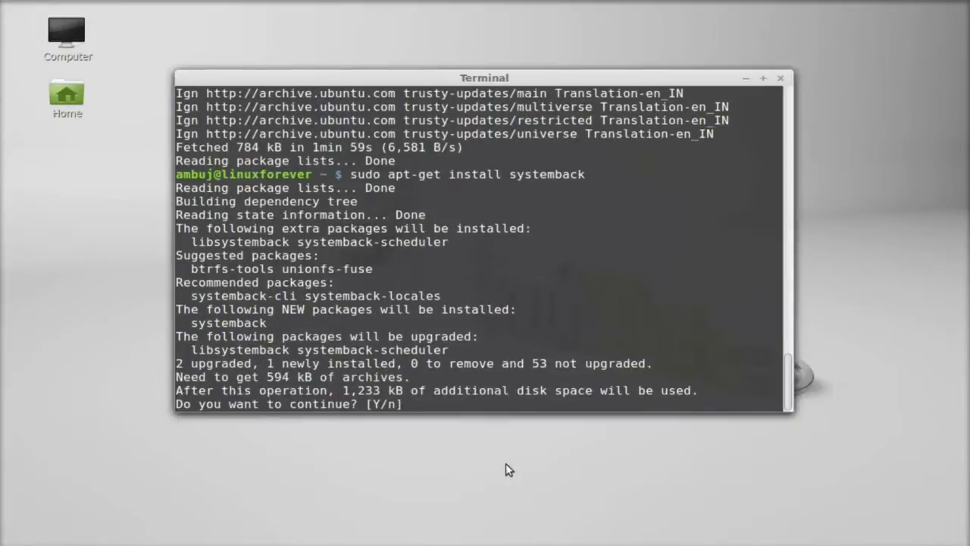
text(y)
key(Return)
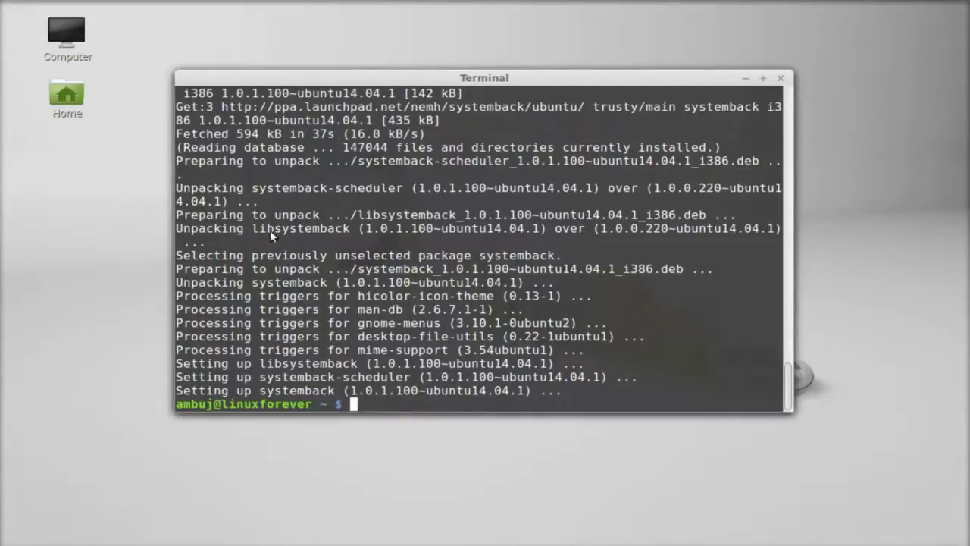
click(779, 78)
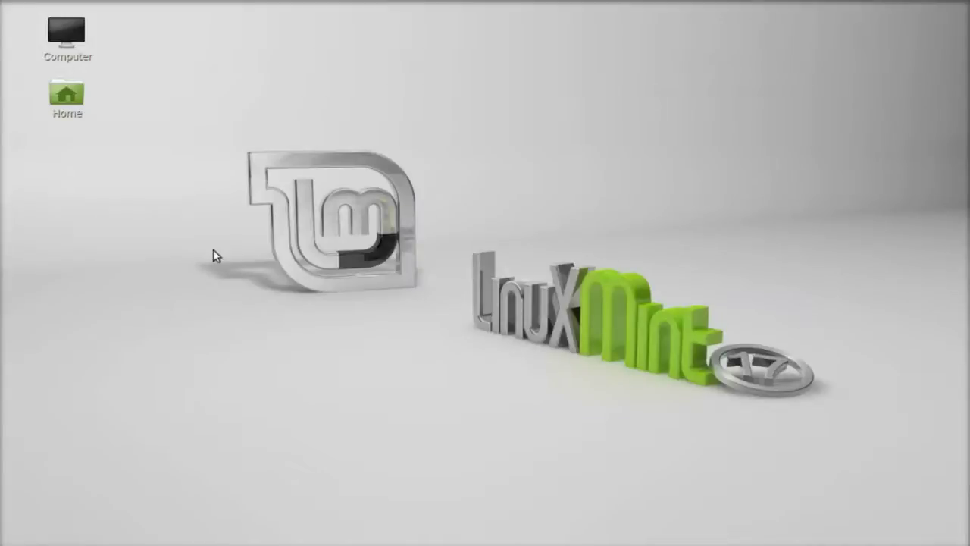
- Launch Systemback from the Menu search 'sys' and authenticate with the administrator password
click(25, 542)
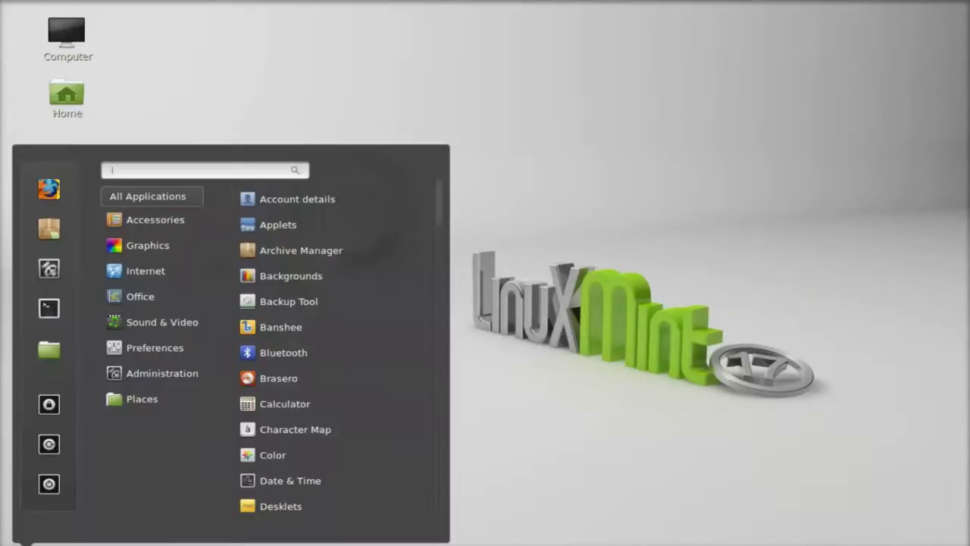
text(sys)
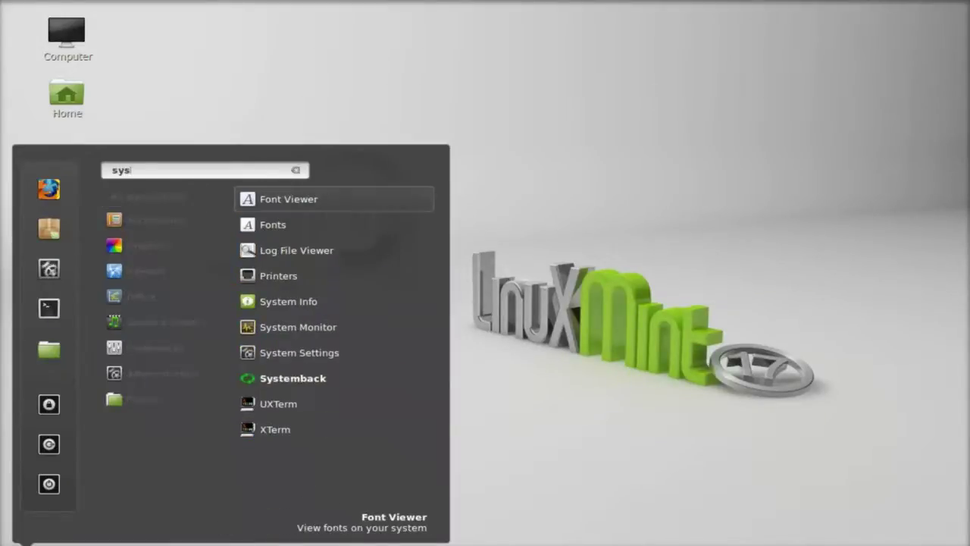
click(298, 377)
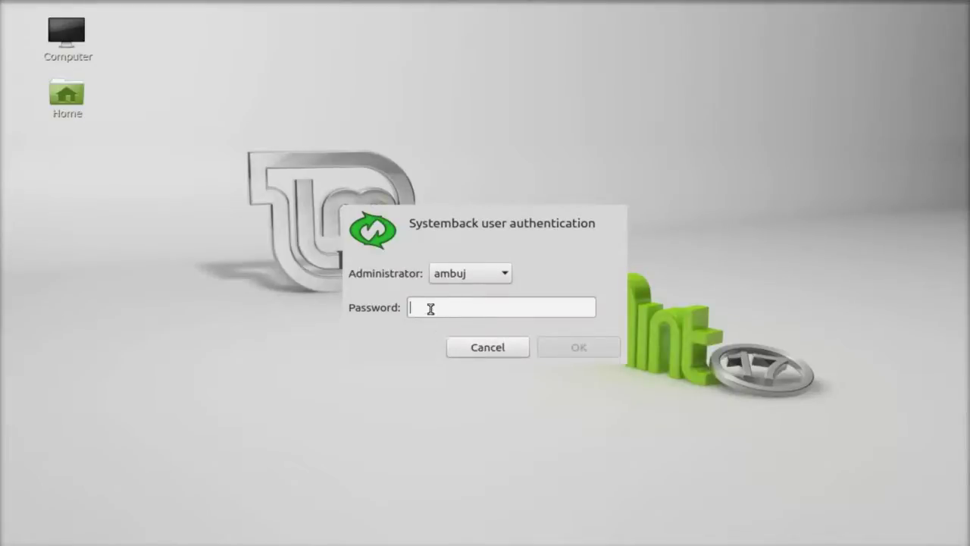
text(•)
text(••••••)
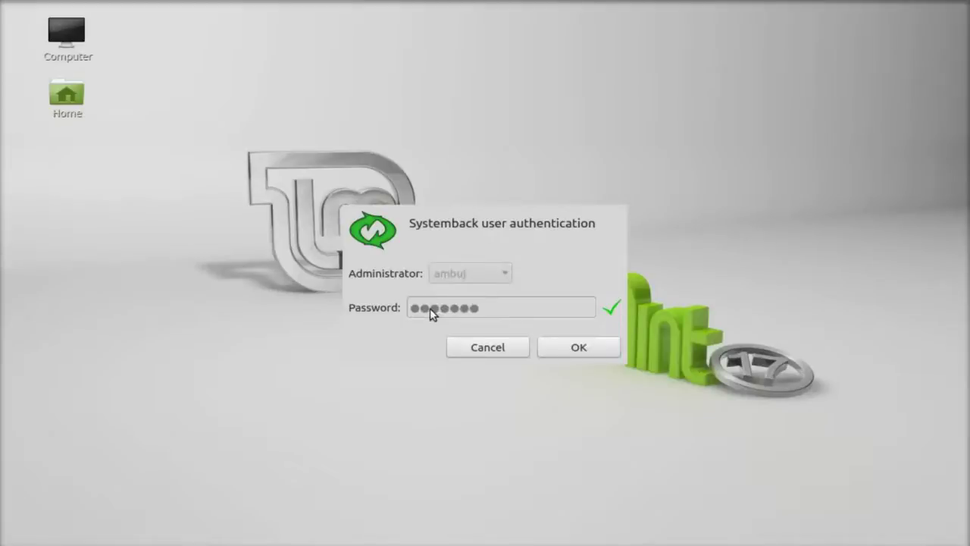
click(610, 345)
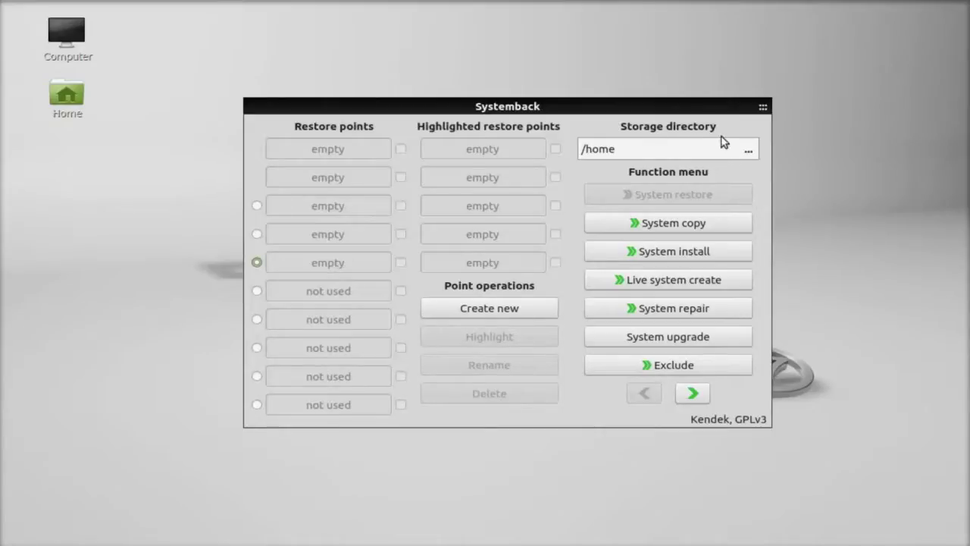
- Keep /home as the restore point storage directory and start creating a new restore point
click(749, 150)
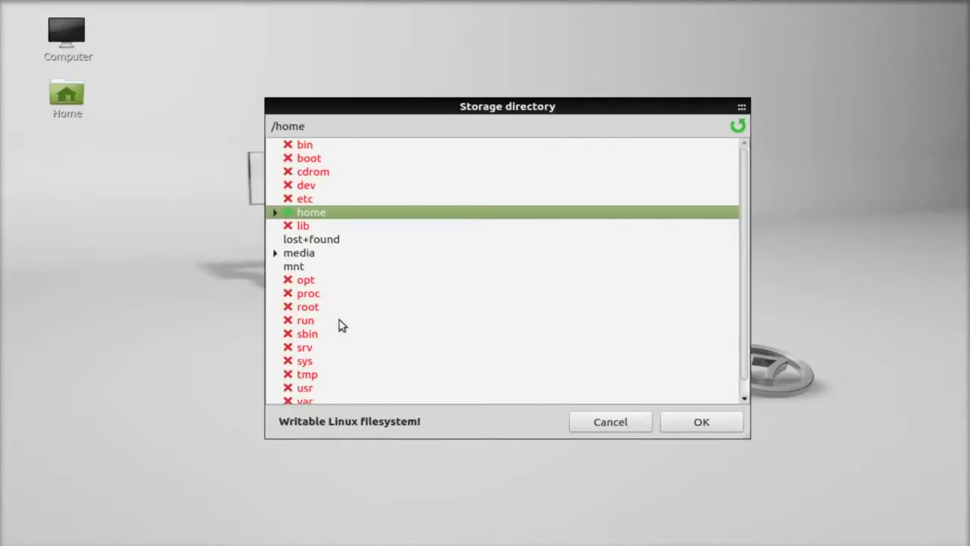
click(691, 422)
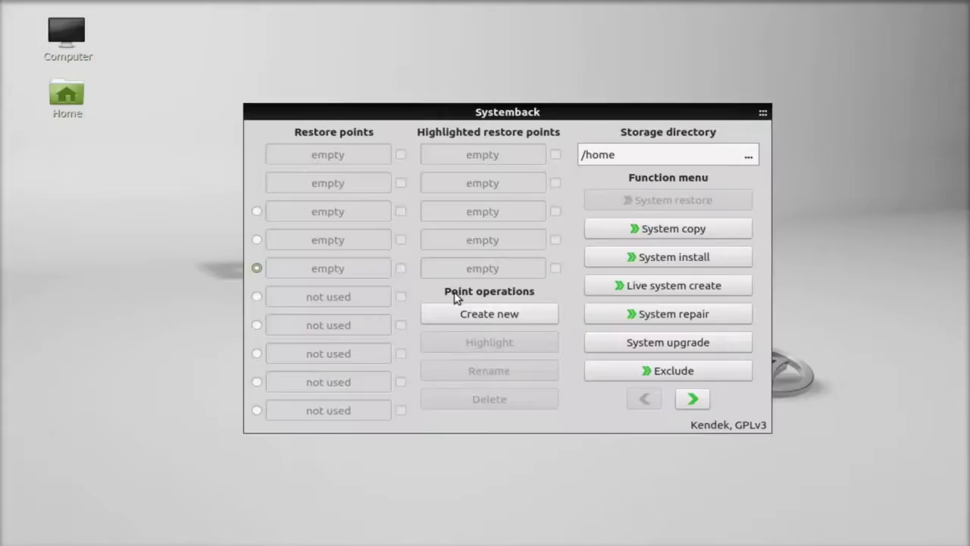
click(503, 315)
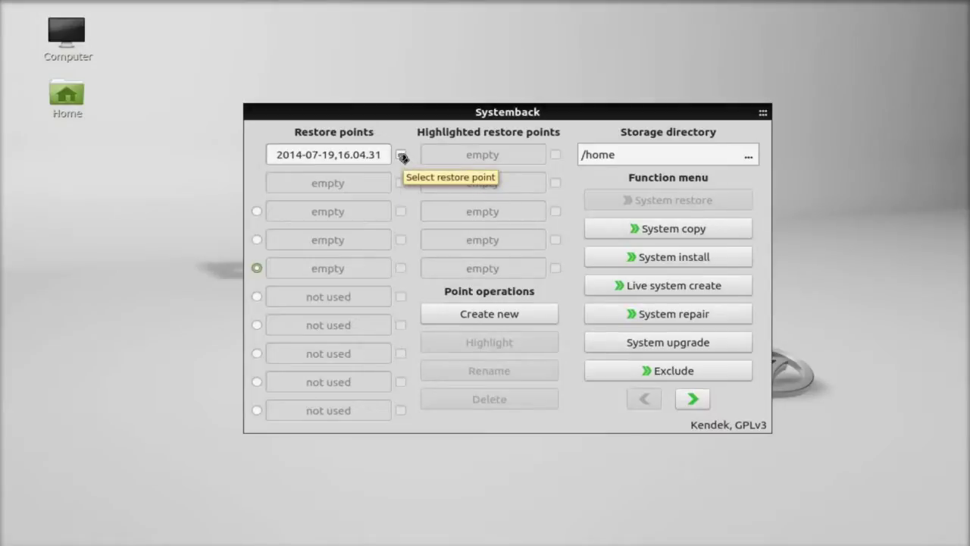
- Select the new 2014-07-19,16.04.31 restore point and show the next function page
click(400, 155)
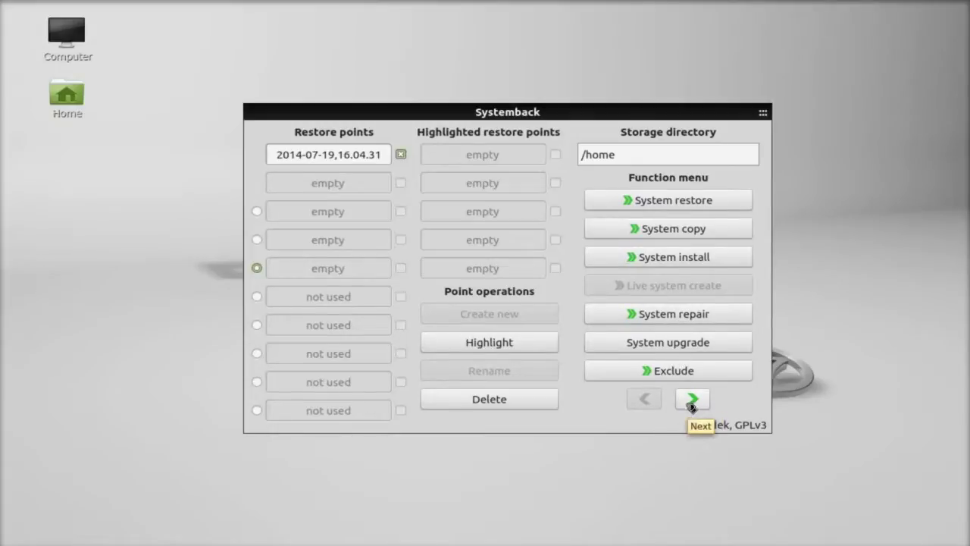
click(686, 398)
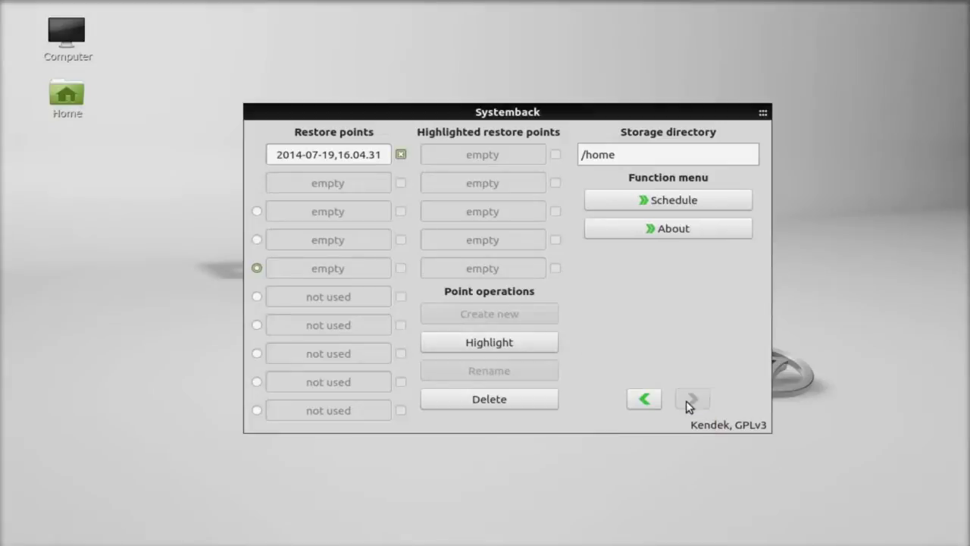
- Review the scheduler, leaving it disabled with a one-day interval, and return to the main window
click(712, 203)
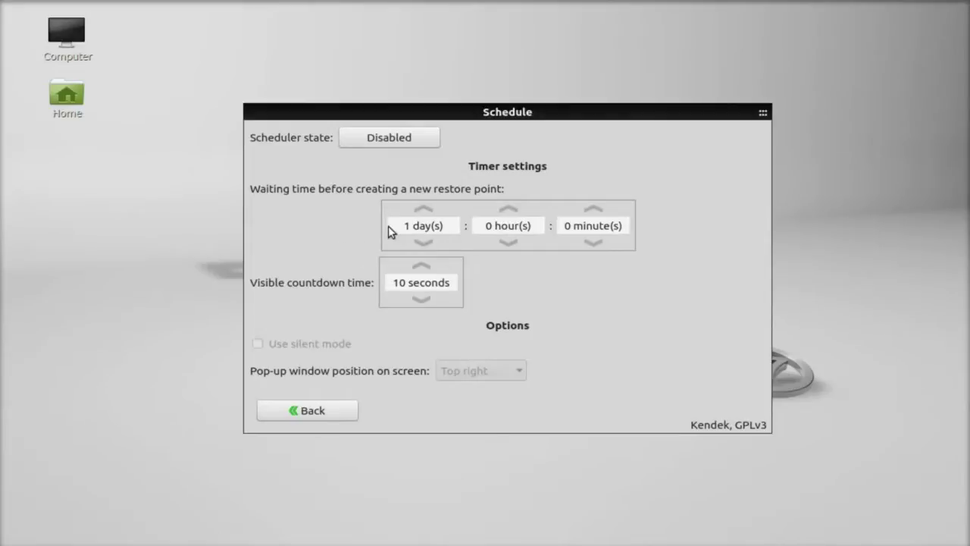
click(390, 141)
click(388, 143)
click(312, 412)
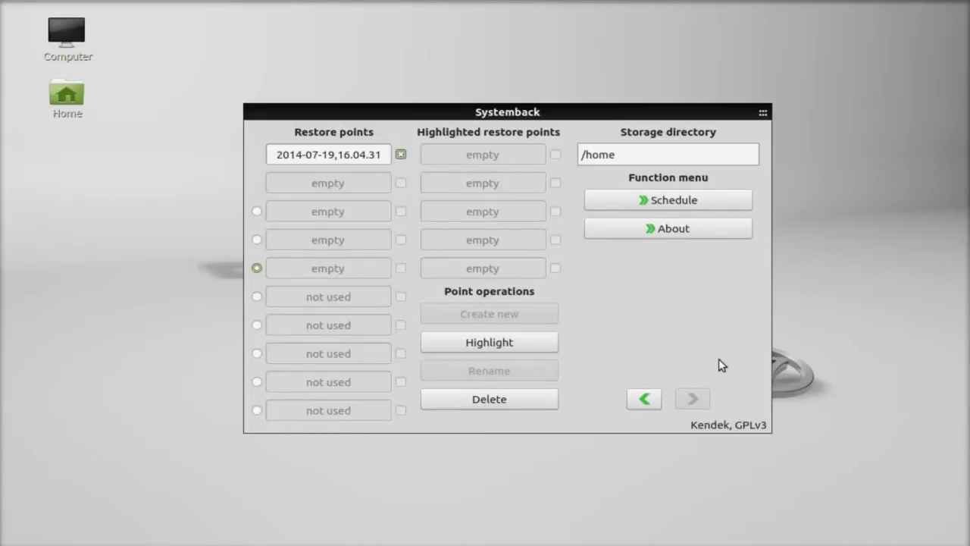